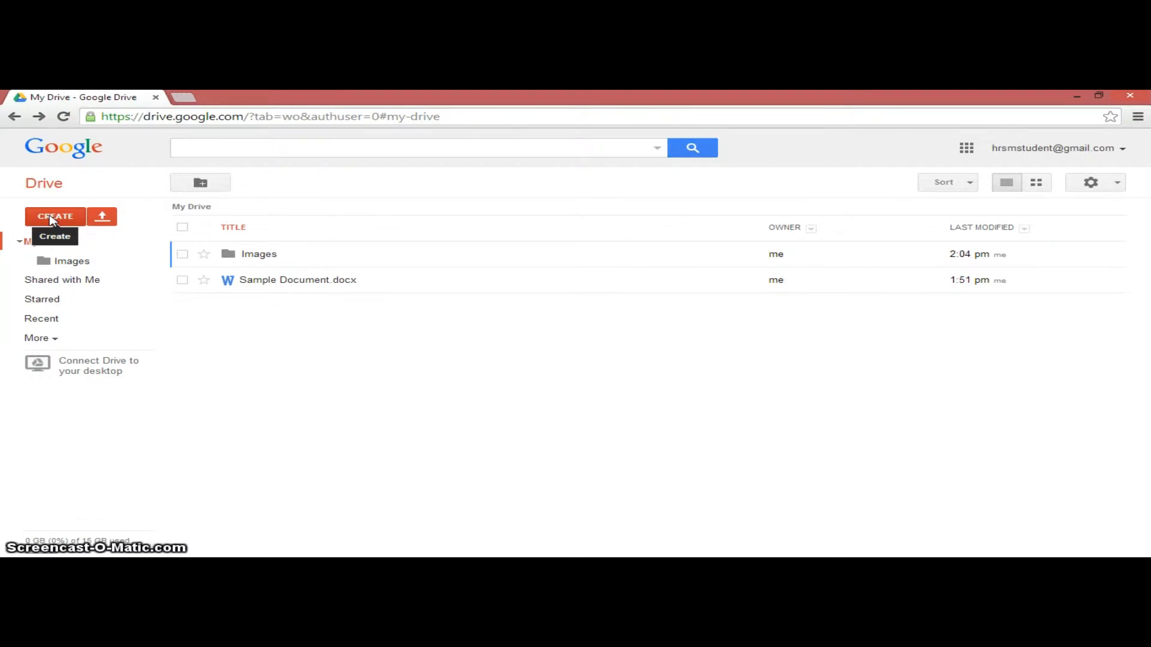
Create a new blank text document in My Drive.
left_click(52, 218)
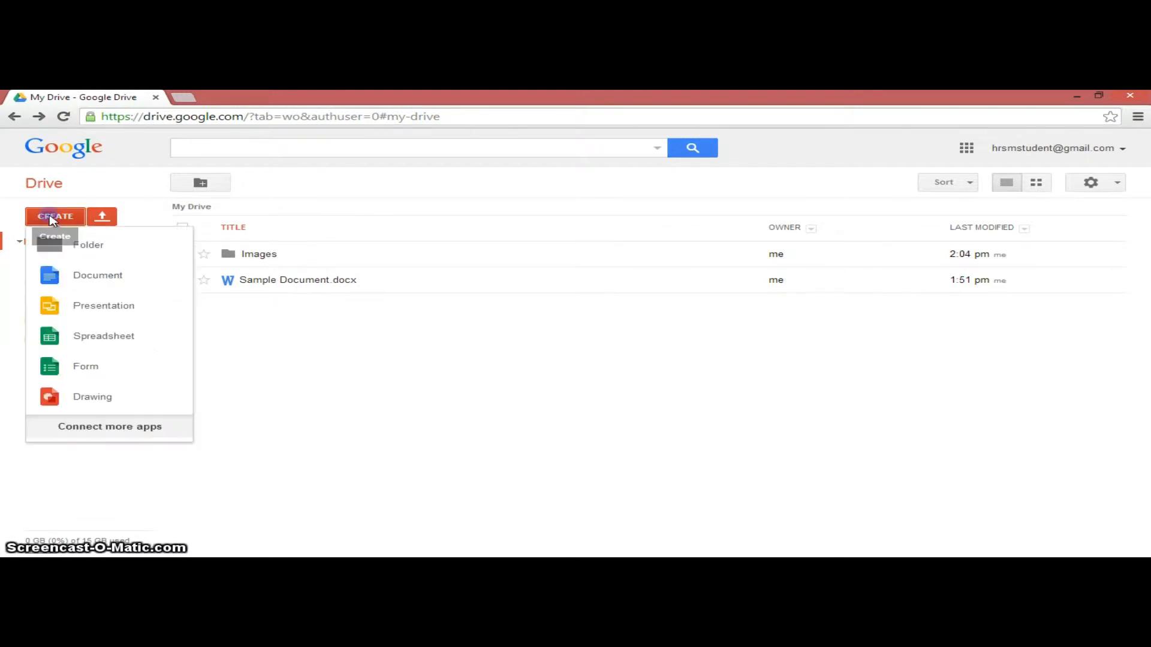
left_click(123, 280)
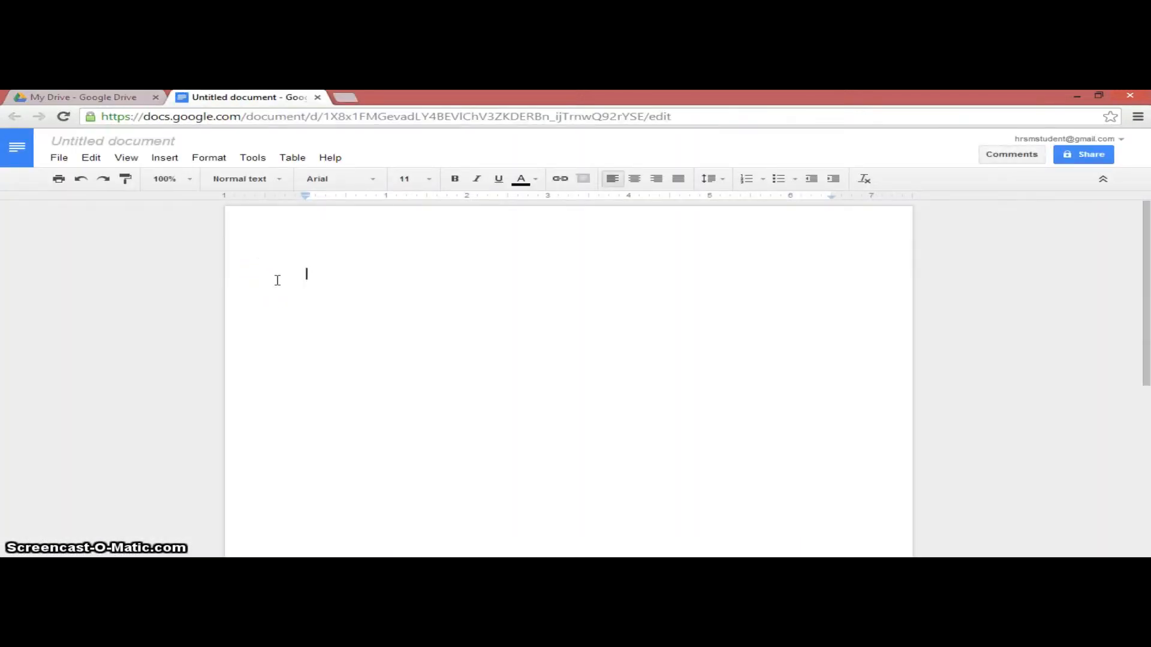
left_click(332, 281)
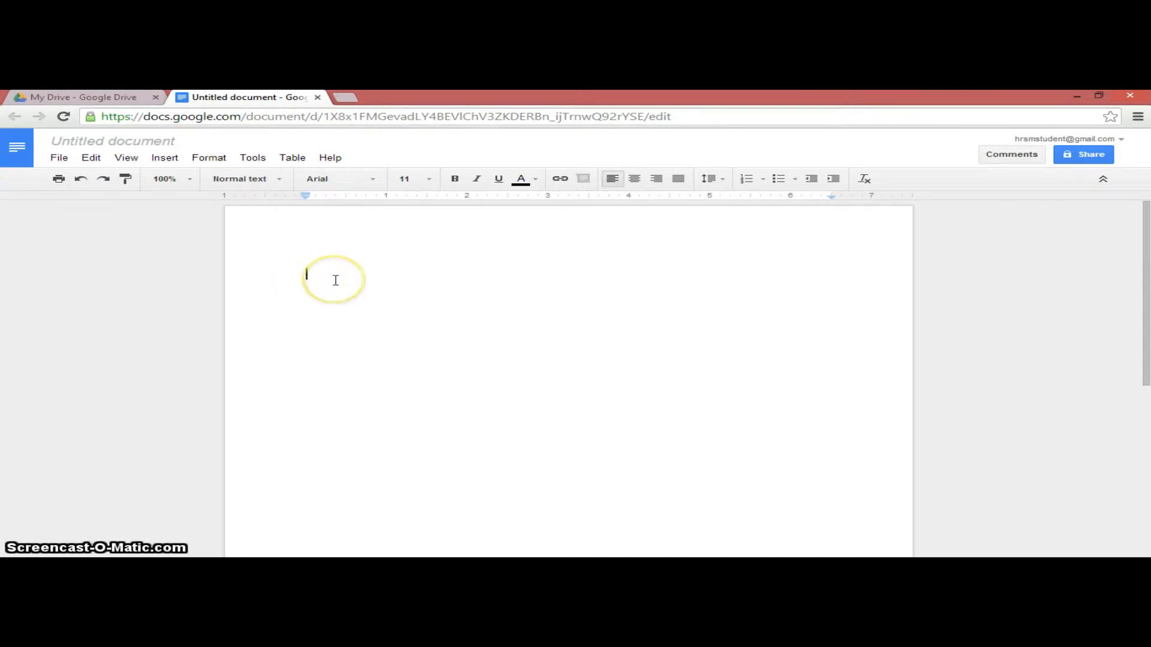
Rename the untitled document as Sample Document 2.
left_click(114, 140)
left_click(178, 370)
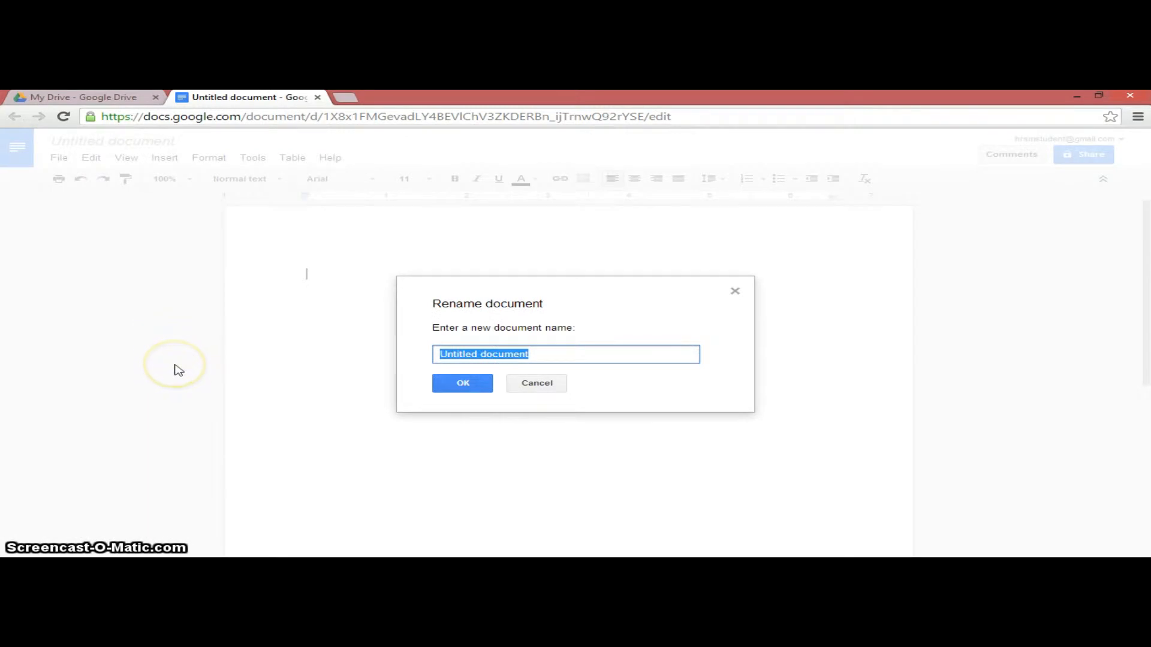
type("Samp")
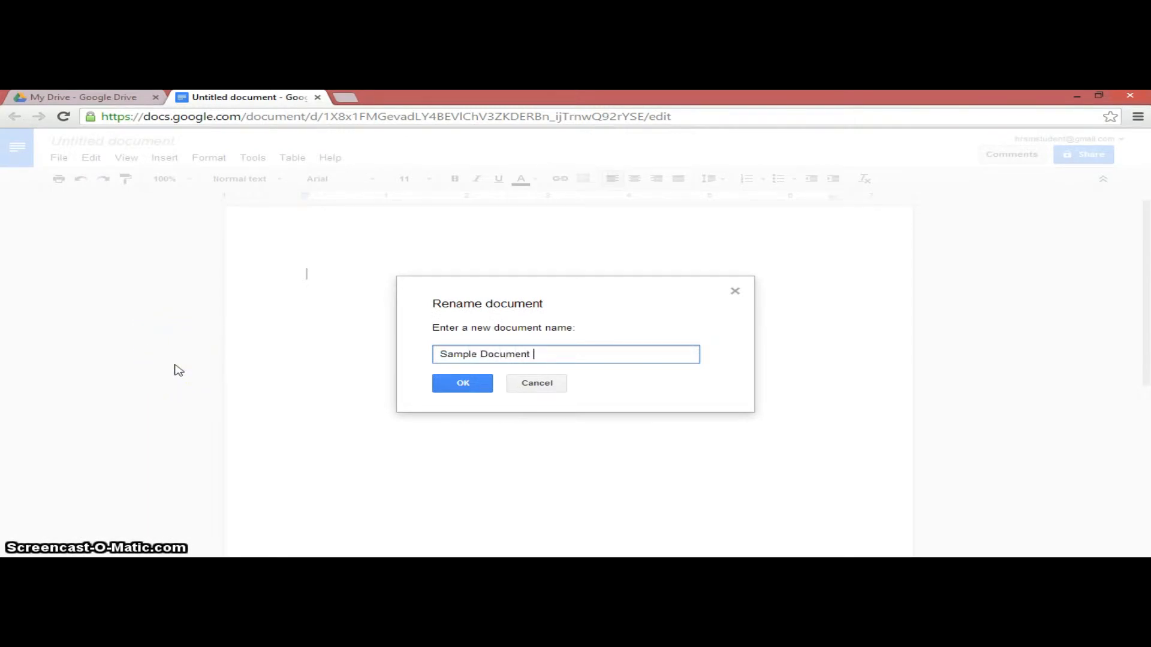
key("Return")
Enter the sentence "This is a sample document." at the start of the page.
left_click(373, 290)
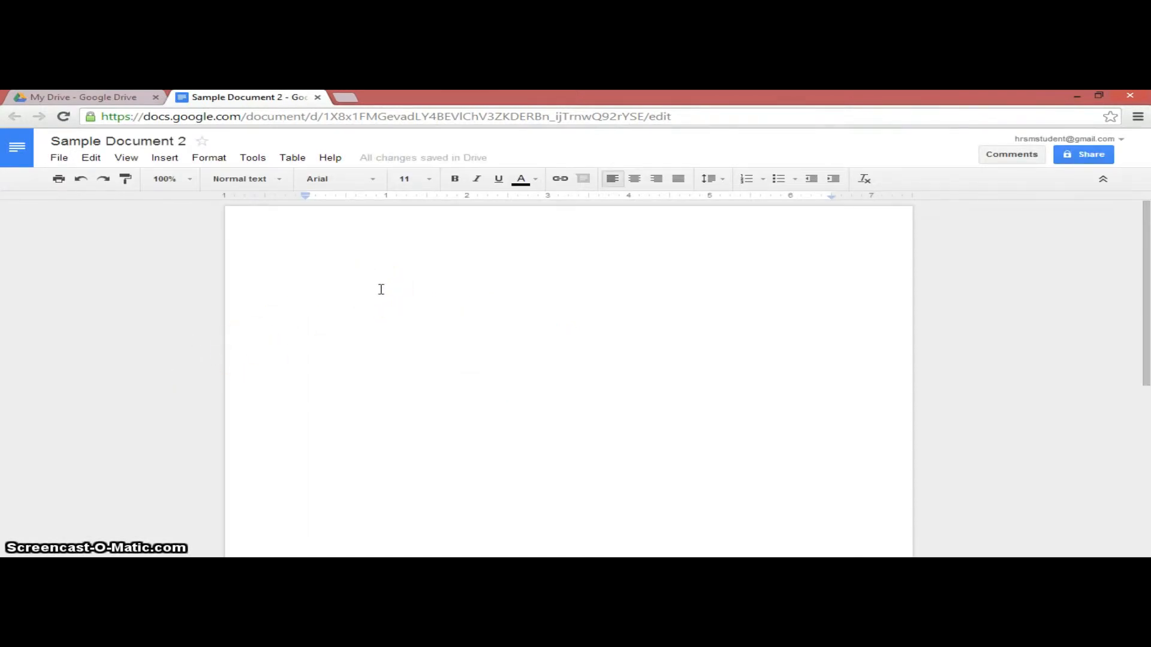
type("Th")
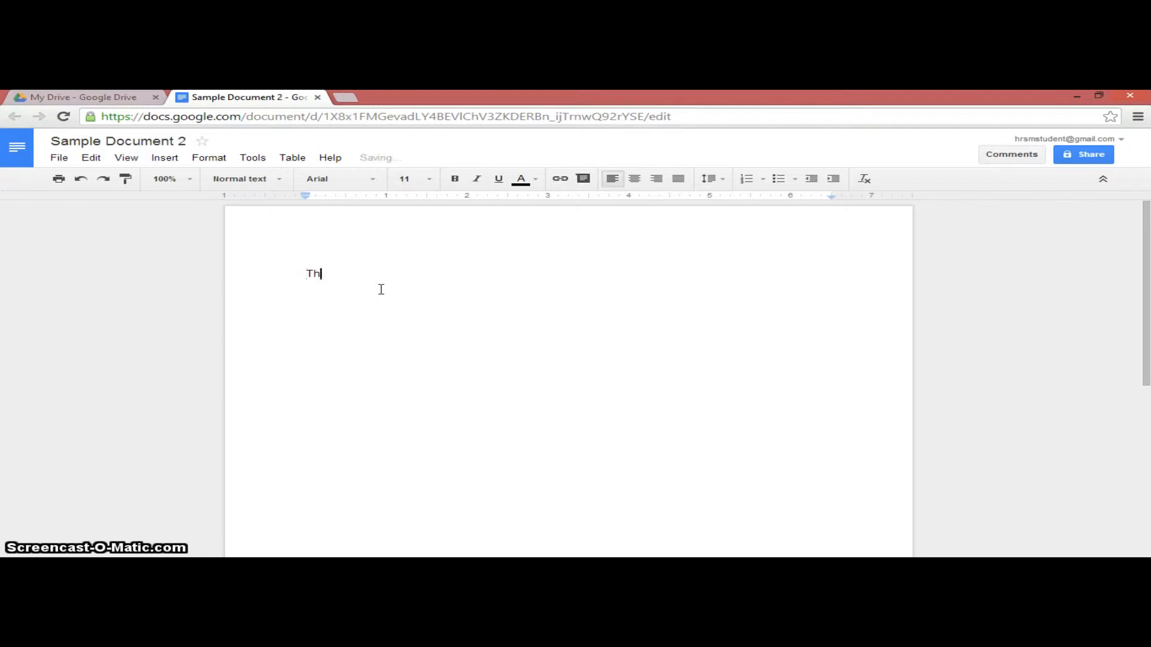
type("is is a sample document.")
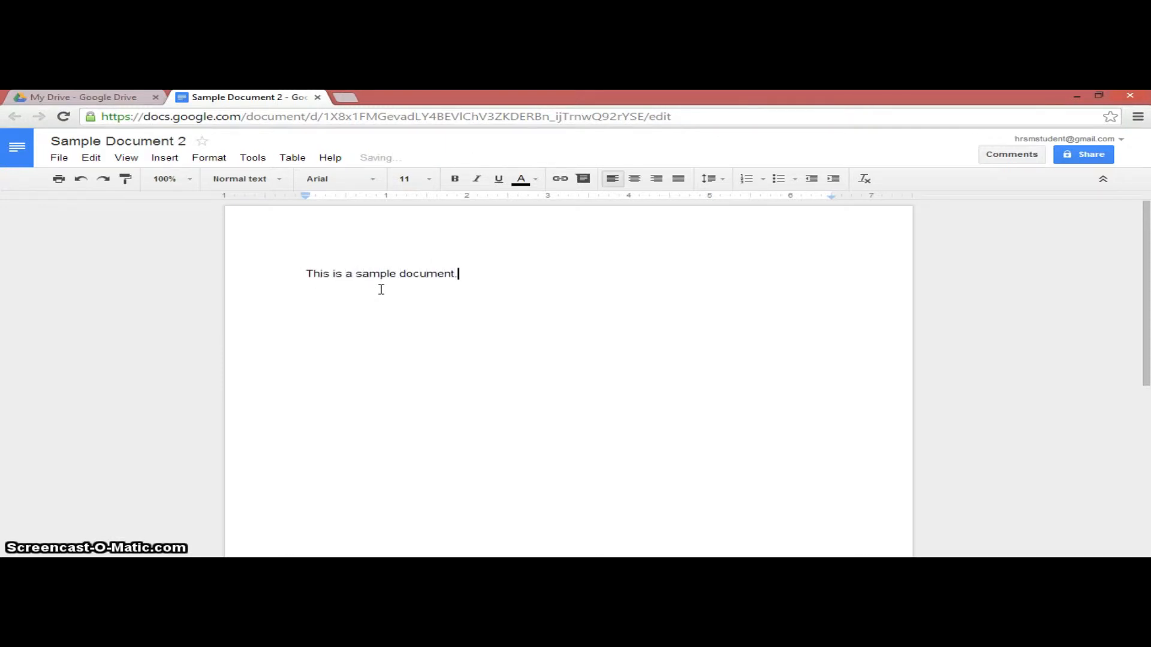
left_click(157, 157)
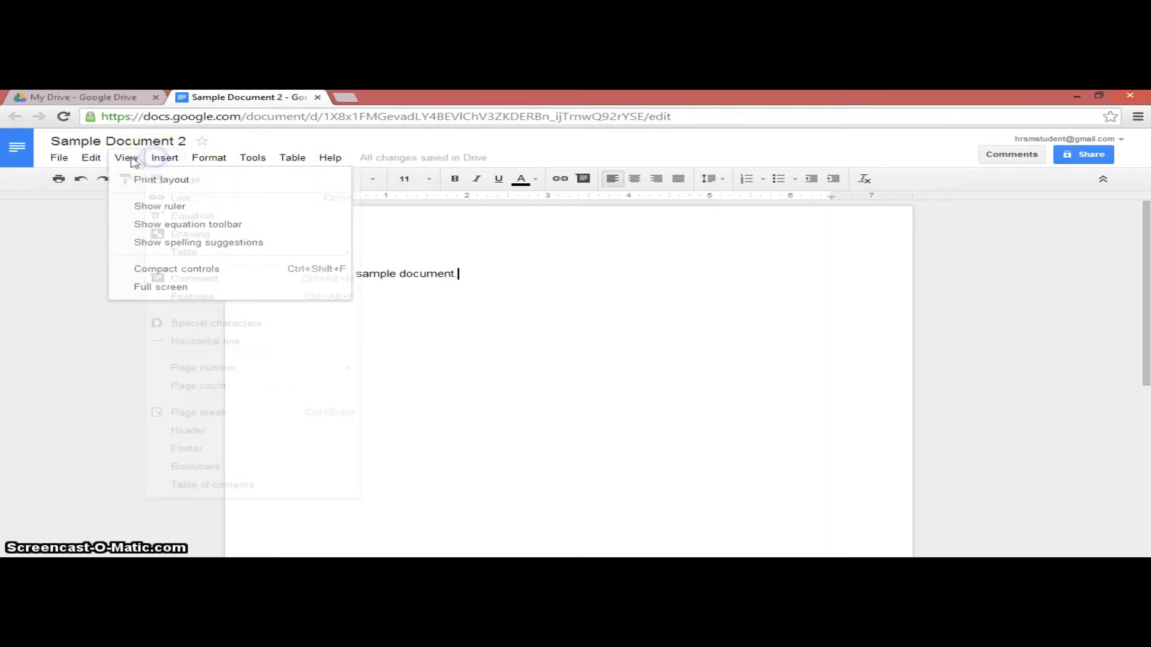
left_click(58, 158)
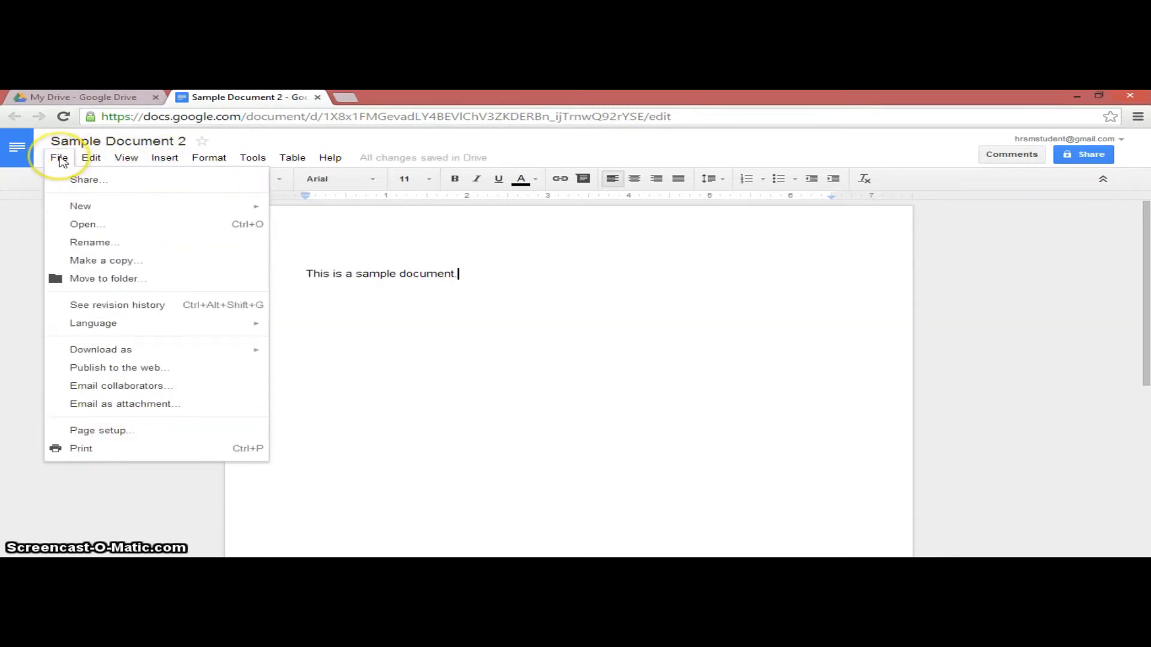
left_click(59, 157)
Format the whole sentence "This is a sample document." as bold, italic and underlined.
left_click_drag(498, 270, 234, 264)
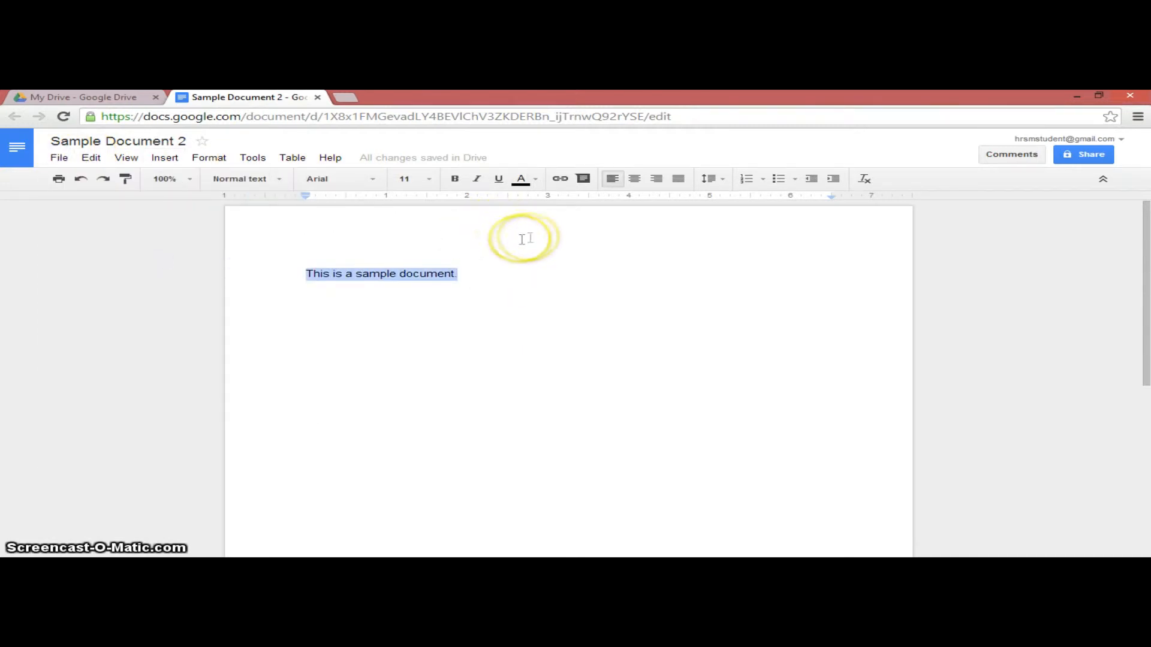
key("ctrl+b")
key("ctrl+i")
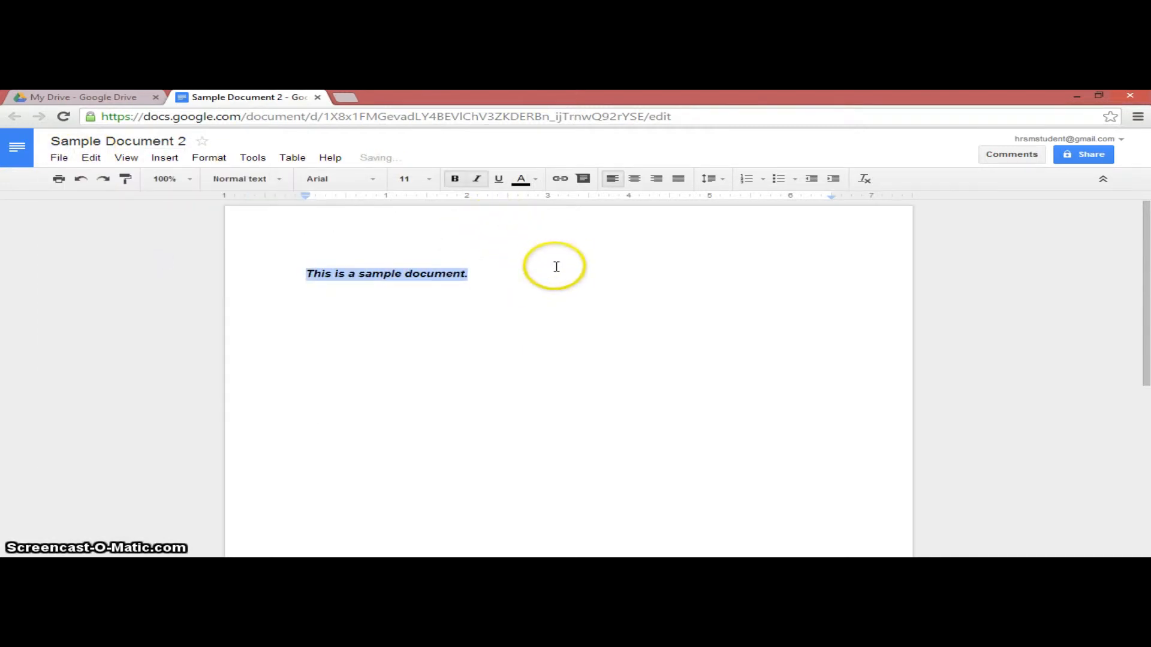
left_click(582, 267)
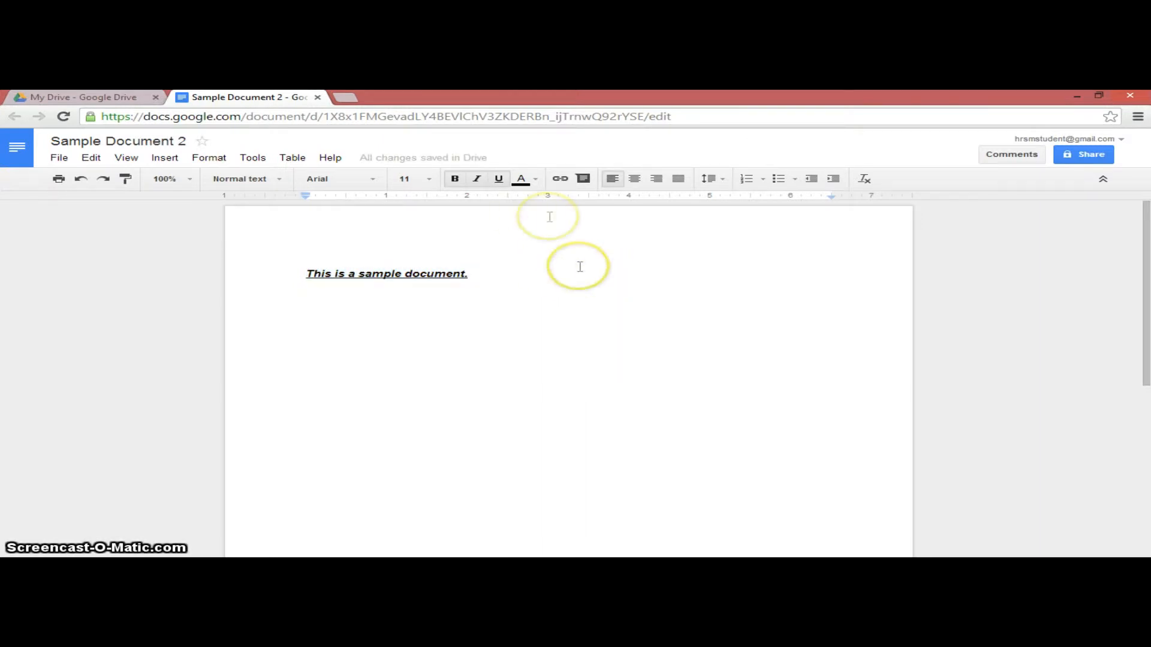
Insert a table with four columns and four rows below the formatted sentence.
key("Return")
left_click(291, 157)
mouse_move(341, 187)
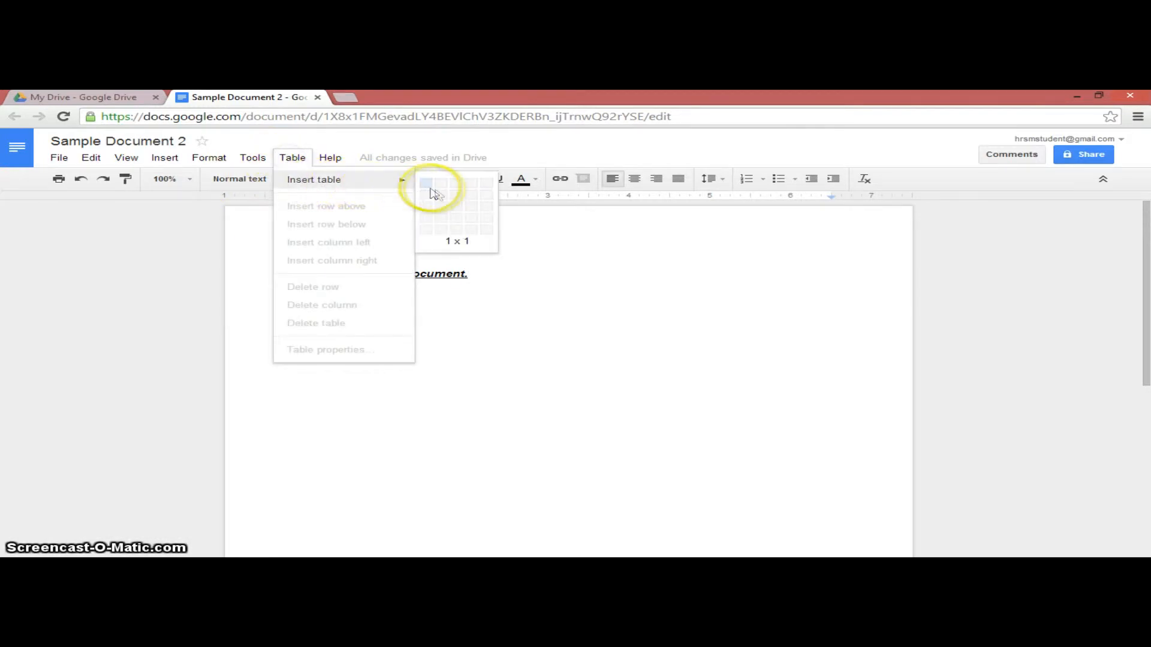
left_click(469, 219)
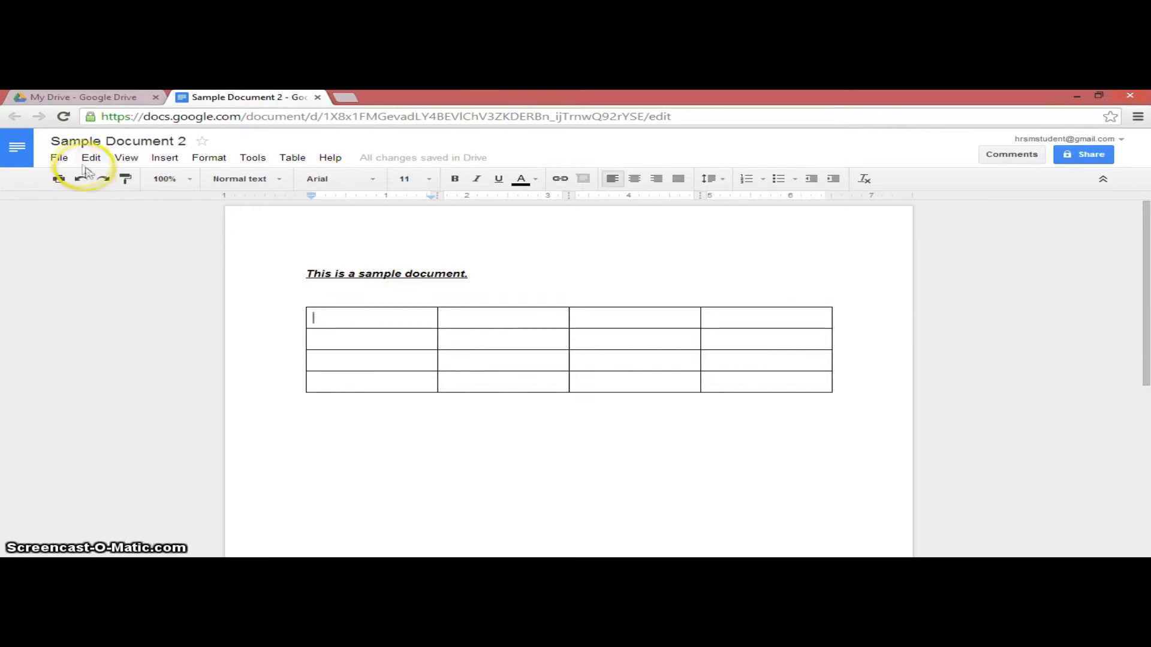
Download Sample Document 2 in Microsoft Word (.docx) format.
left_click(60, 158)
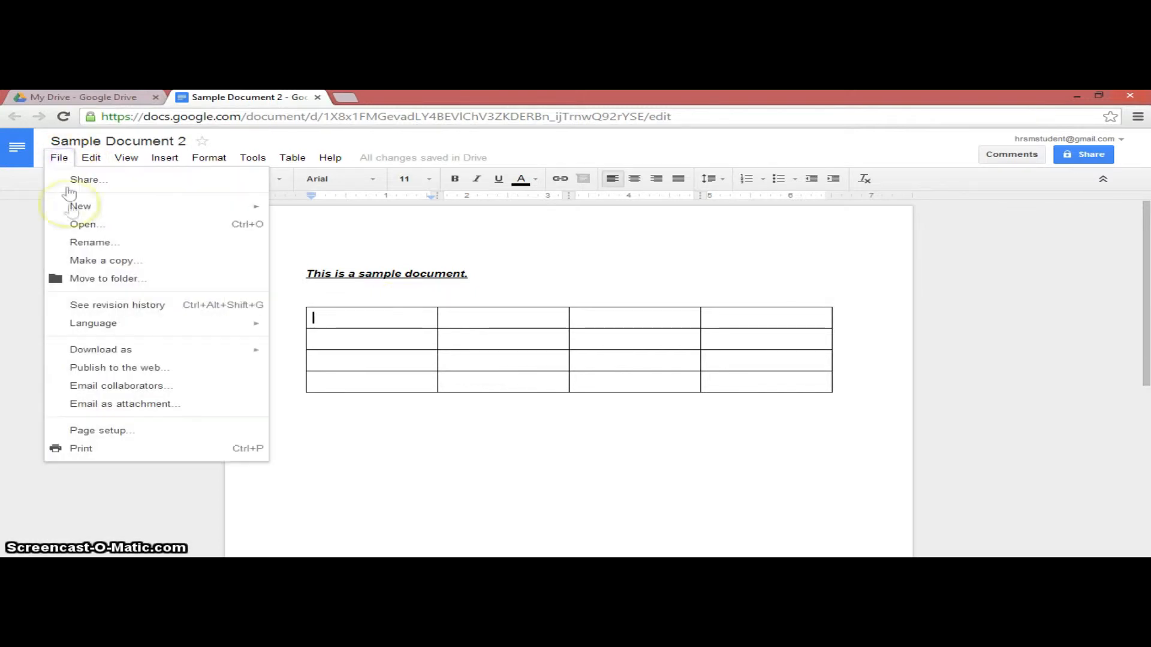
mouse_move(112, 360)
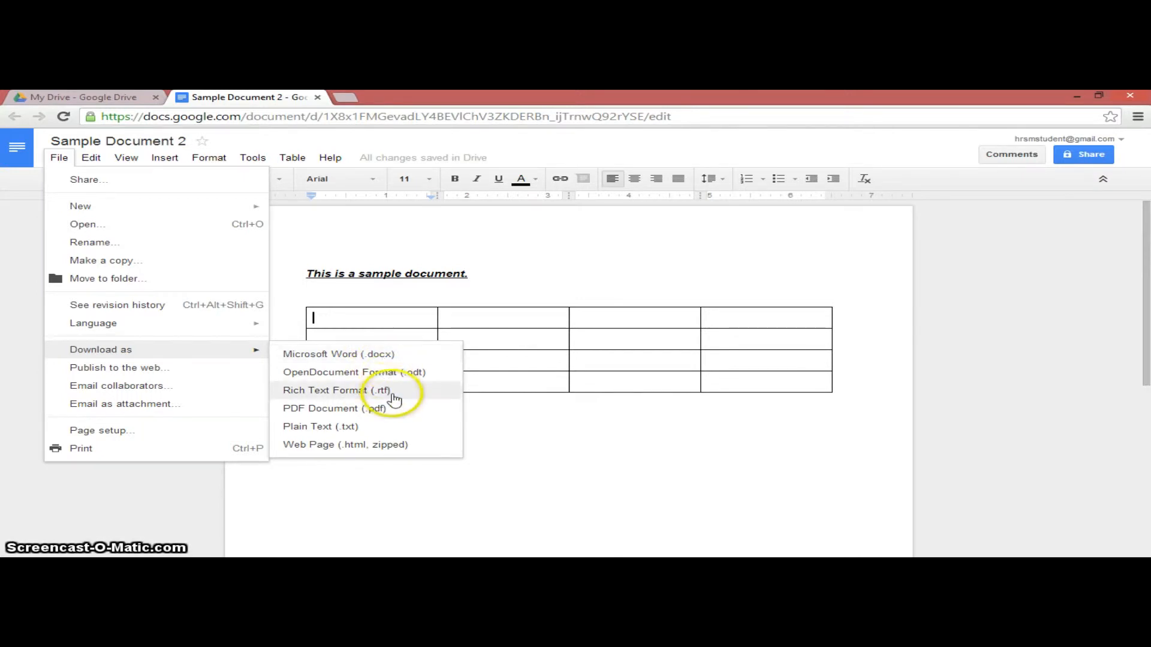
left_click(395, 413)
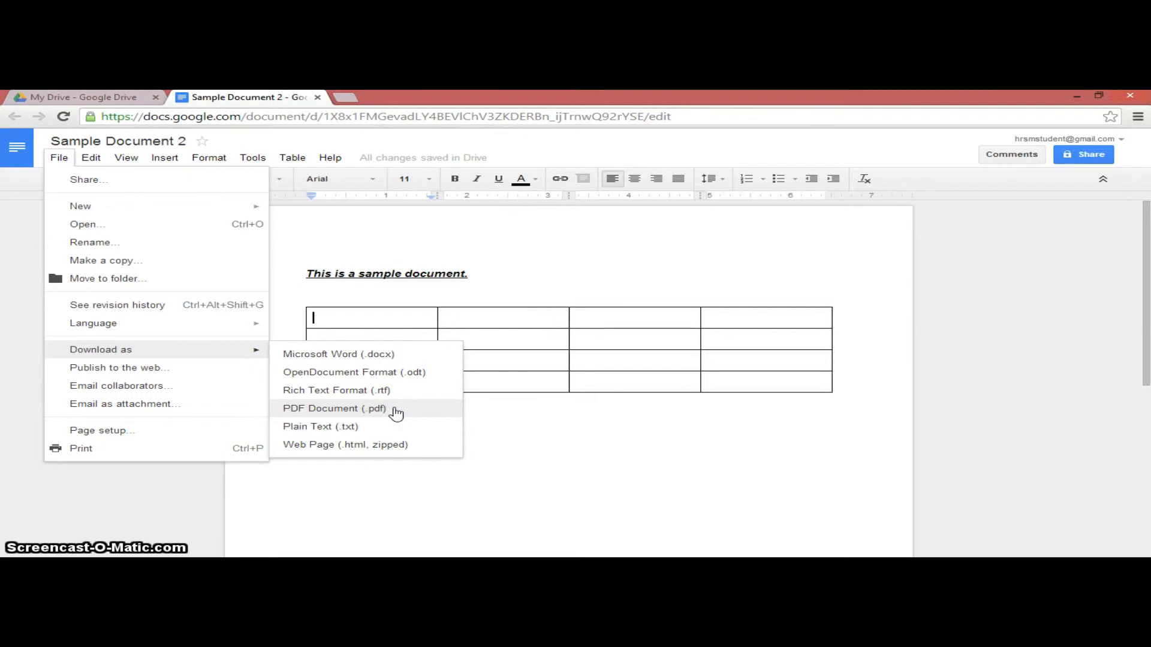
left_click(385, 358)
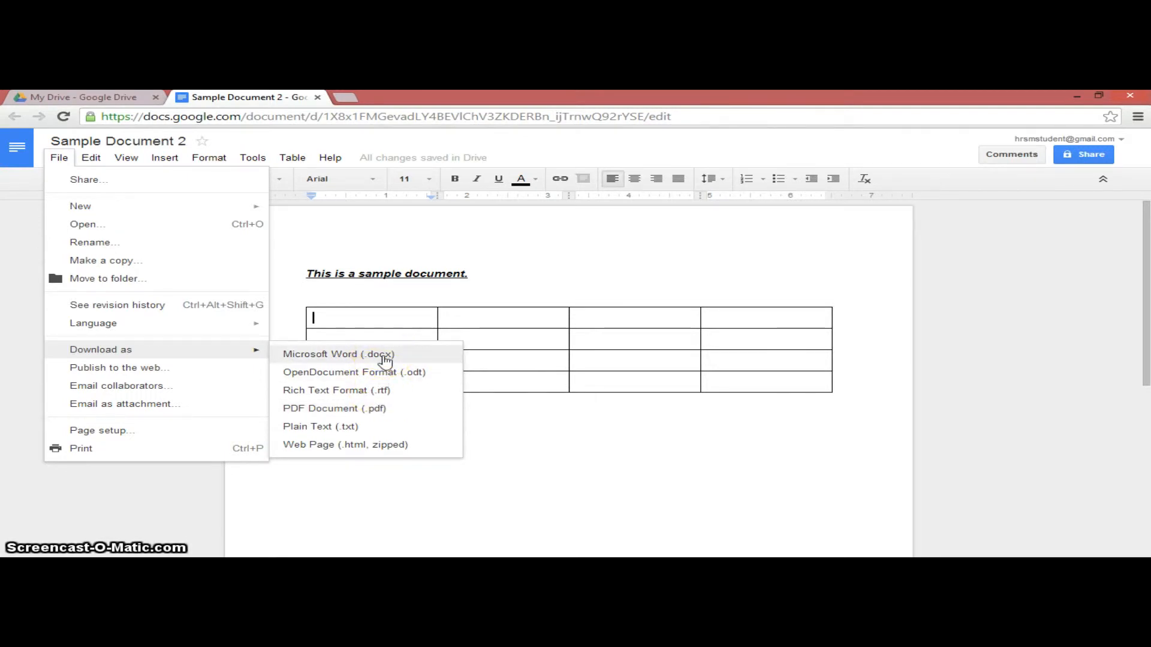
left_click(384, 355)
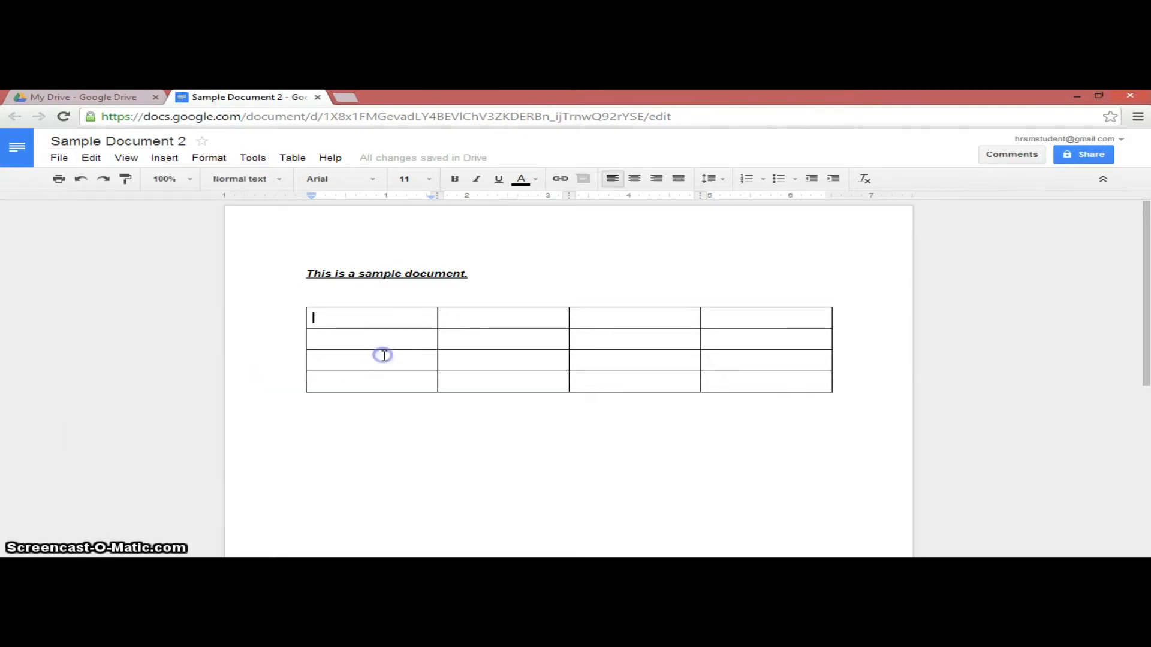
Open the downloaded document in Word and check the cells in the table's first row.
left_click(99, 531)
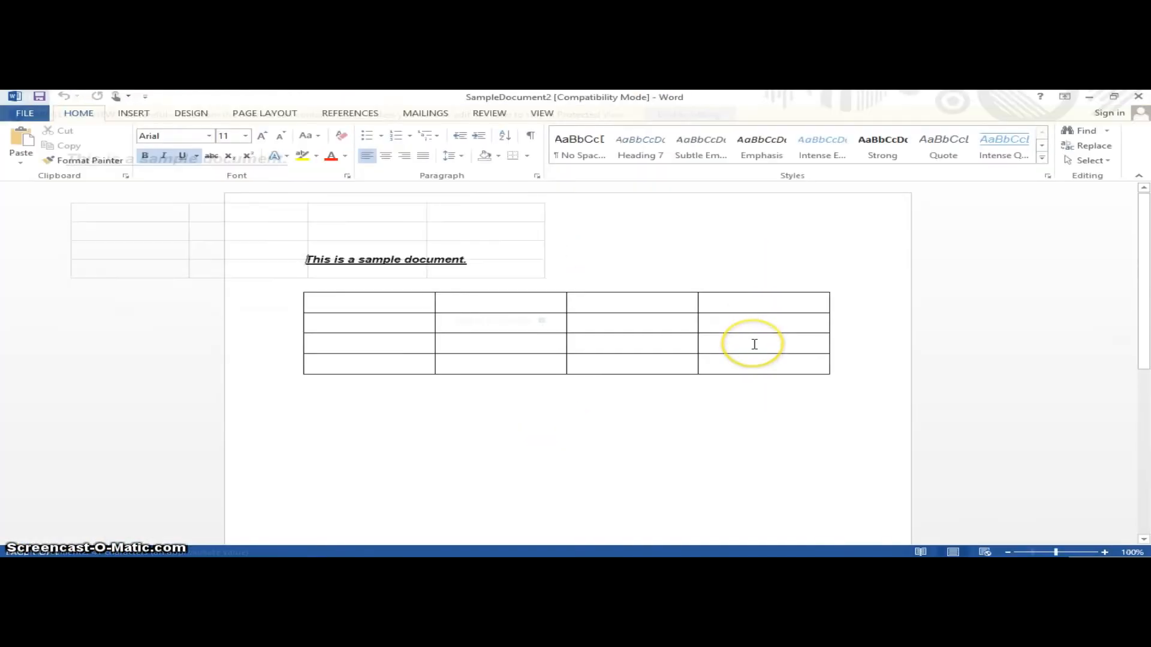
left_click(419, 304)
left_click(475, 304)
left_click(604, 312)
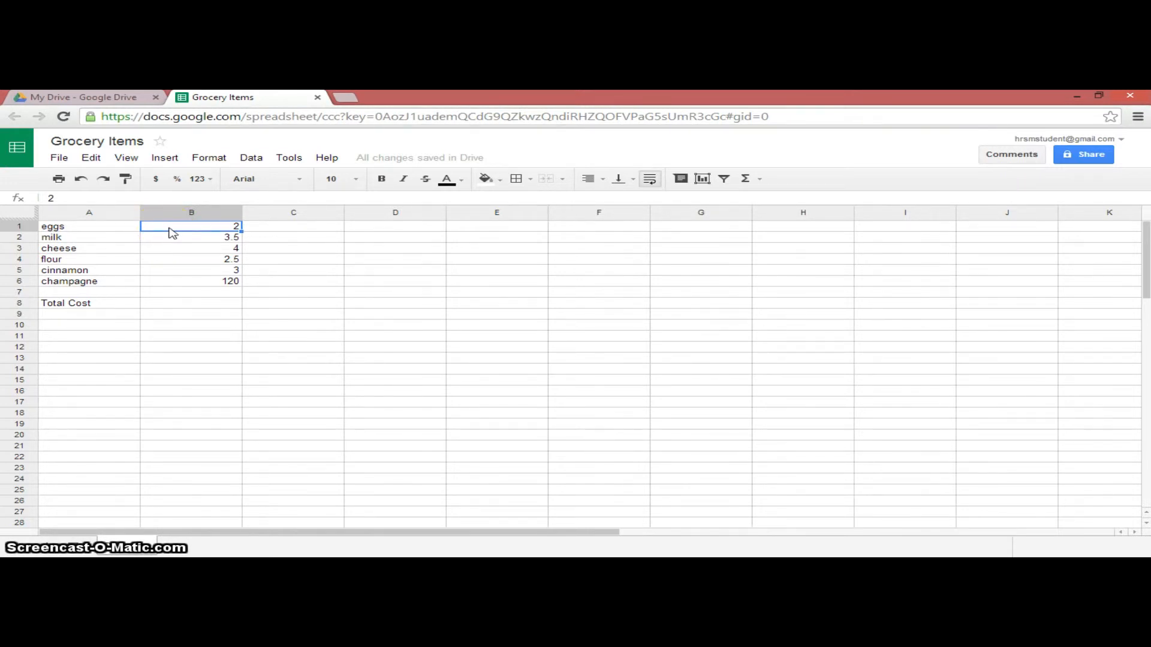
Format the grocery prices in B1:B6 of the Grocery Items spreadsheet as dollar currency.
left_click_drag(172, 233, 185, 278)
left_click(155, 179)
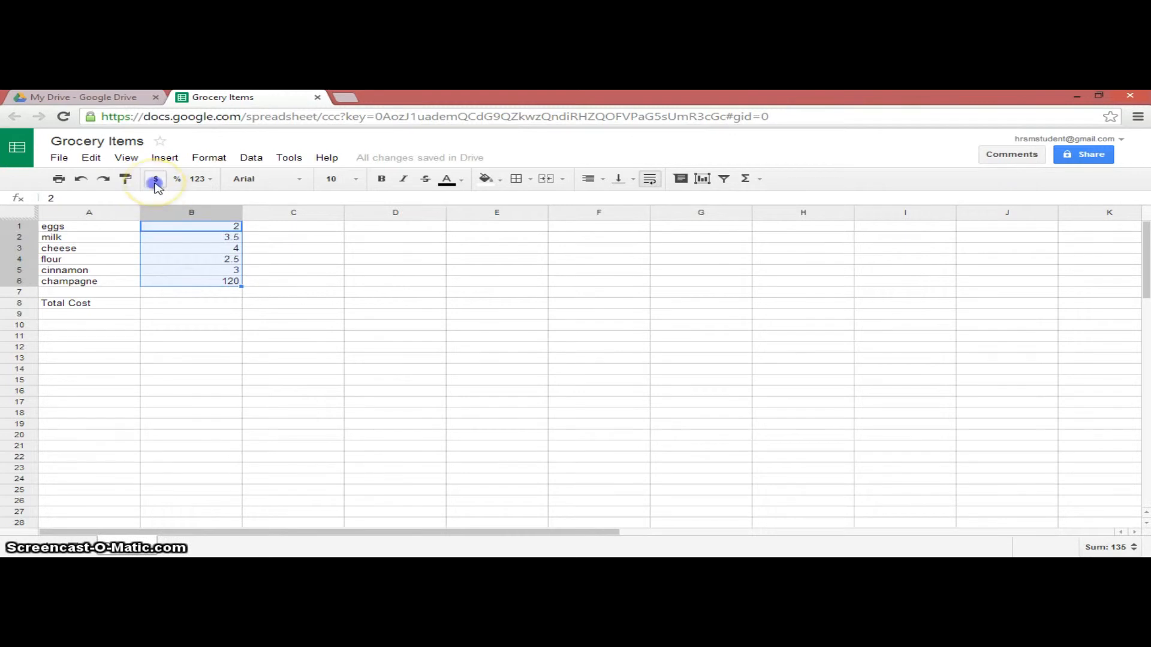
Enter the formula =SUM(B1:B6) in cell B8 next to Total Cost.
left_click(186, 304)
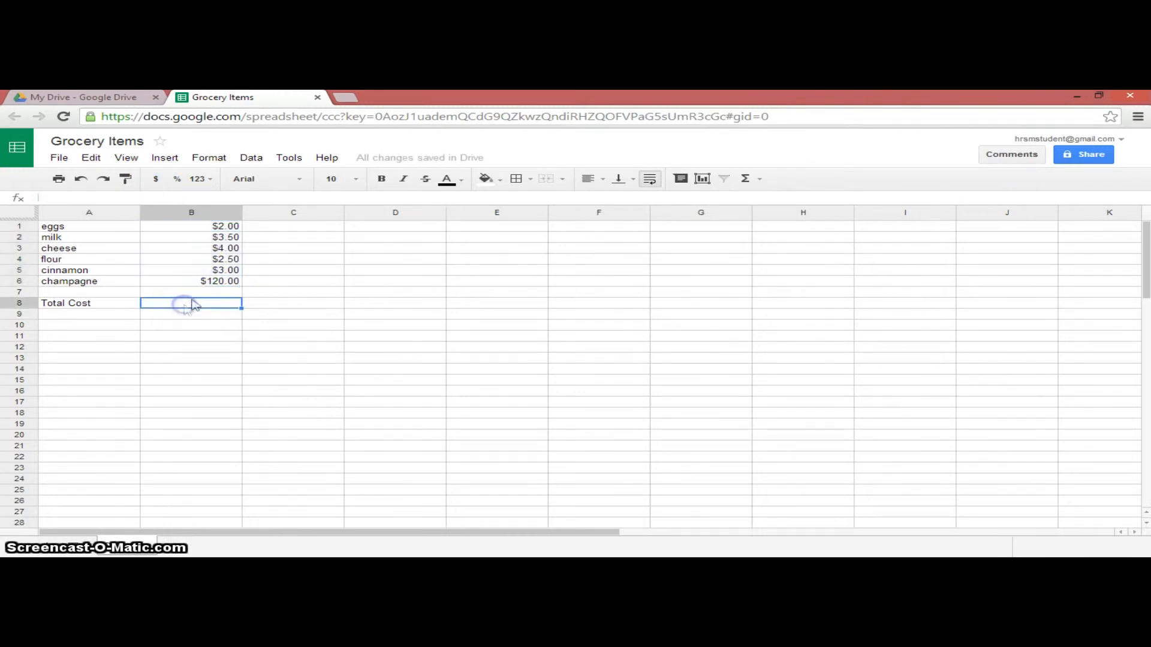
type("=SUM(")
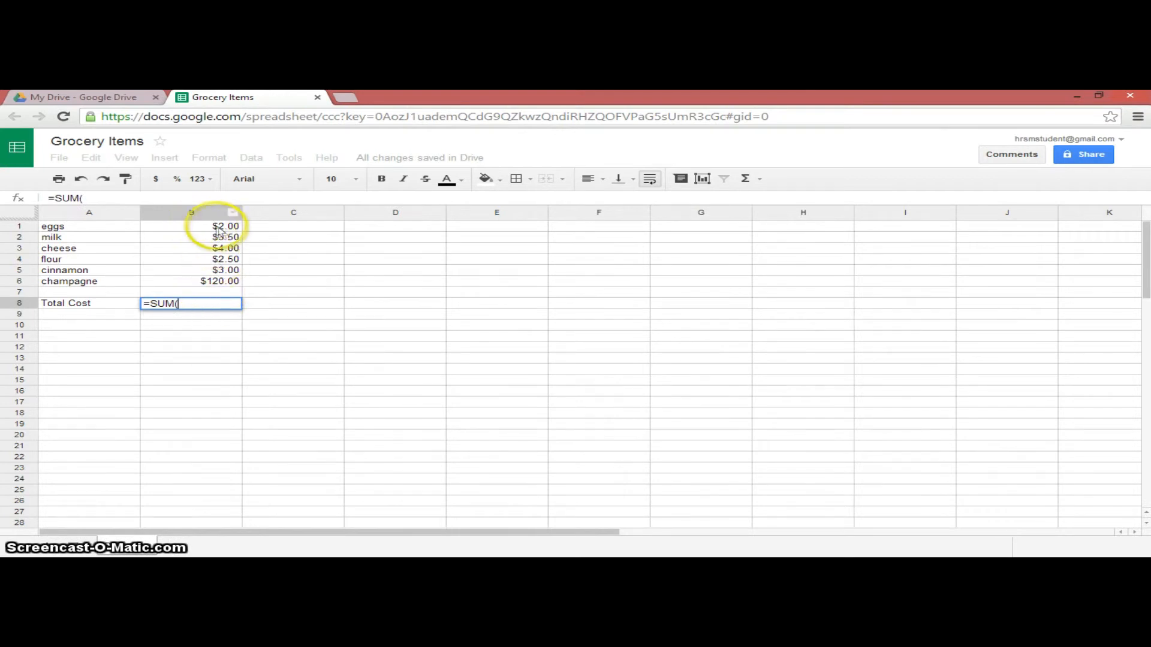
left_click_drag(203, 226, 210, 283)
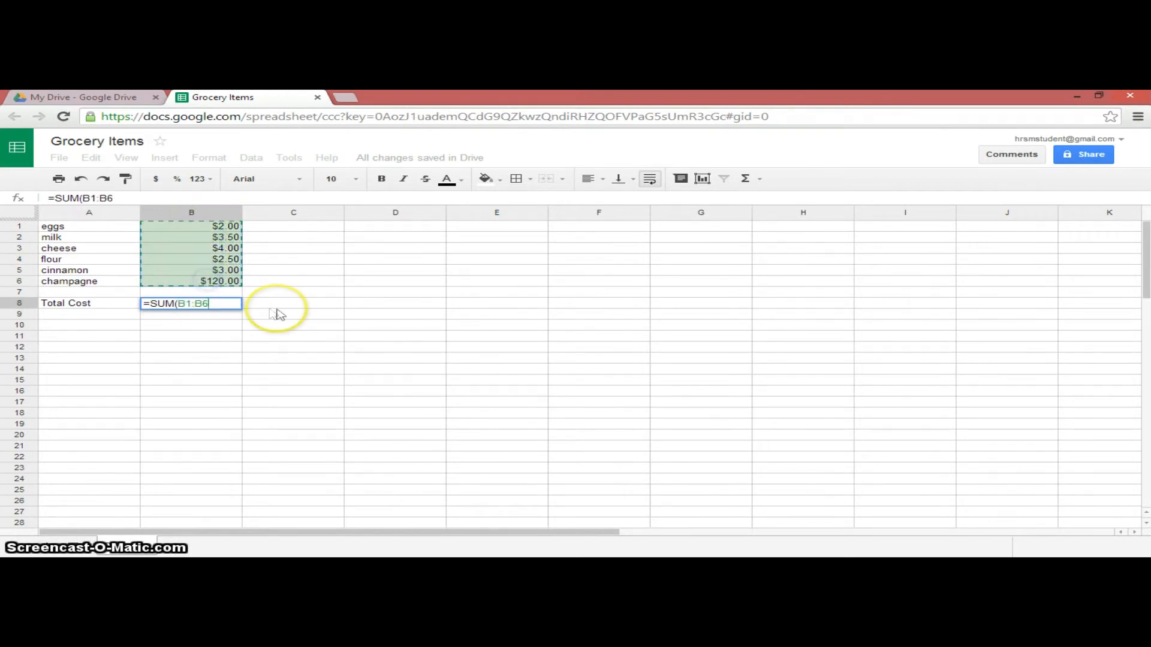
type(")")
key("Return")
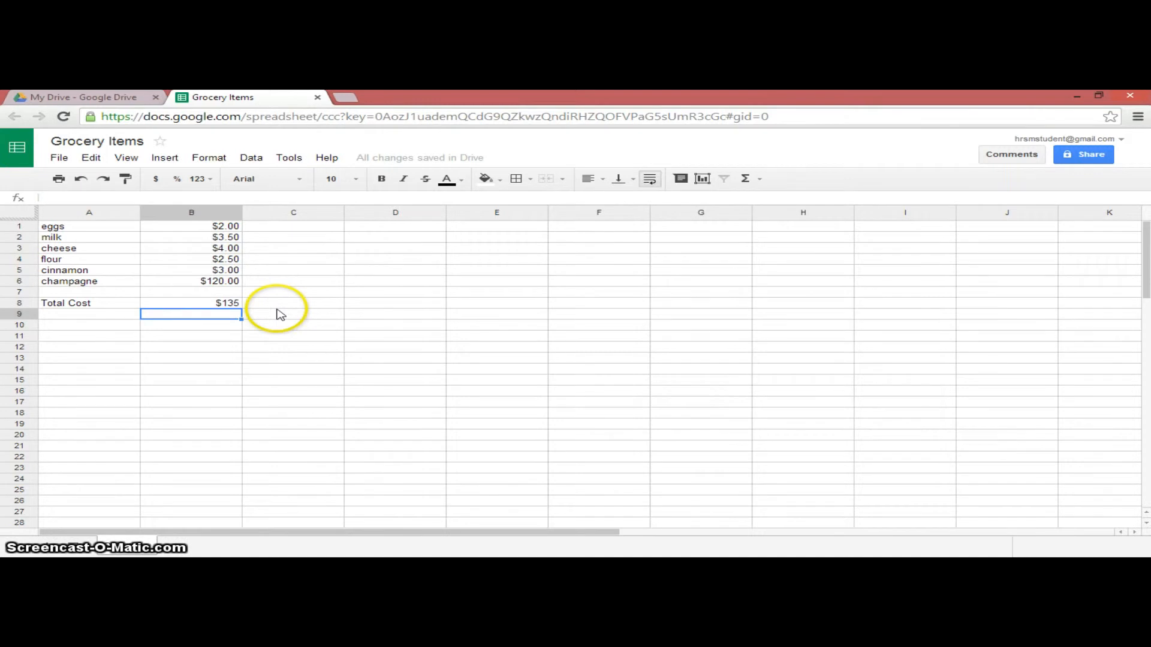
Download the Grocery Items spreadsheet in Microsoft Excel (.xlsx) format.
left_click(57, 159)
mouse_move(141, 367)
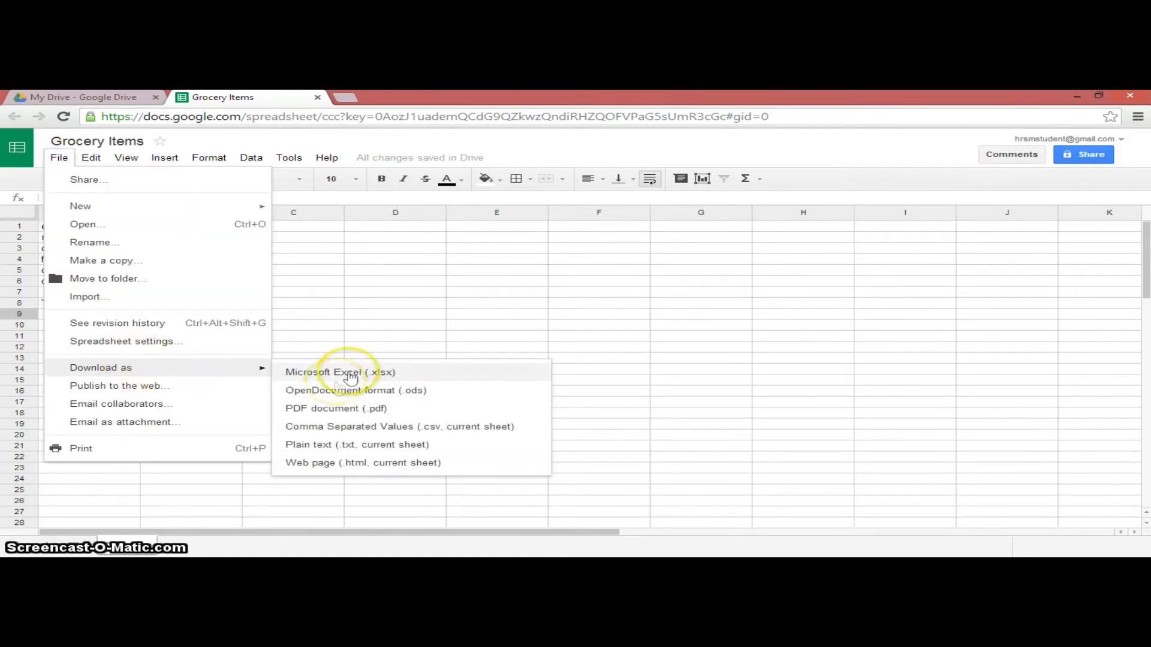
left_click(366, 372)
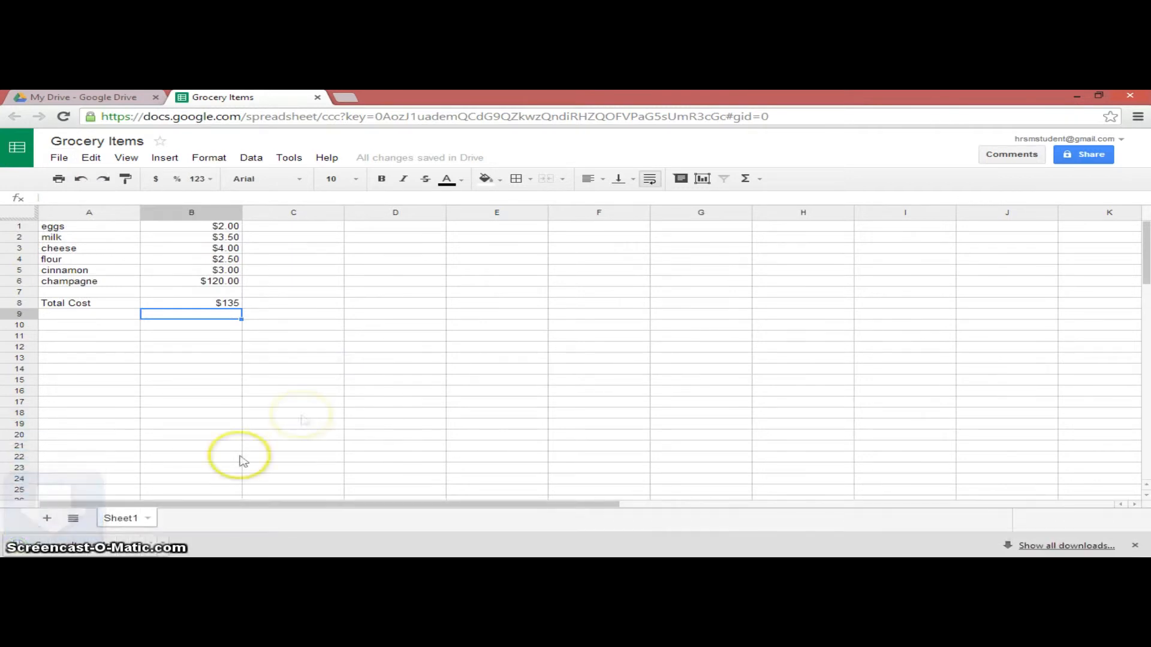
Open the downloaded Grocery Items file in Excel, enable editing and inspect the Total Cost formula in B8.
left_click(124, 547)
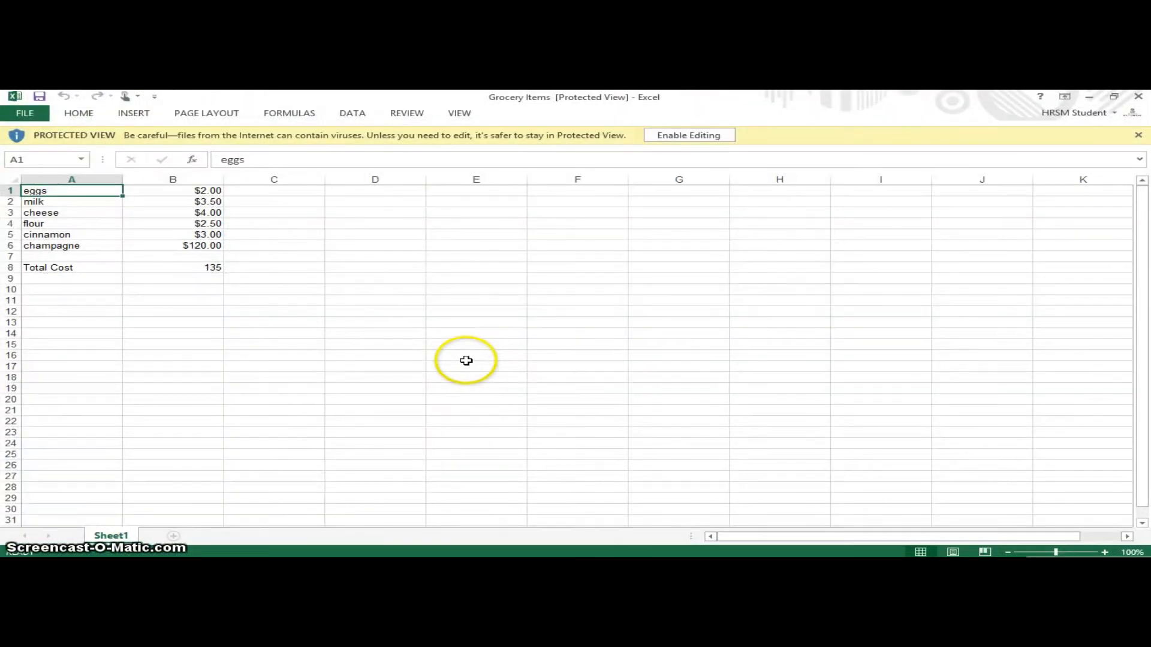
left_click(676, 135)
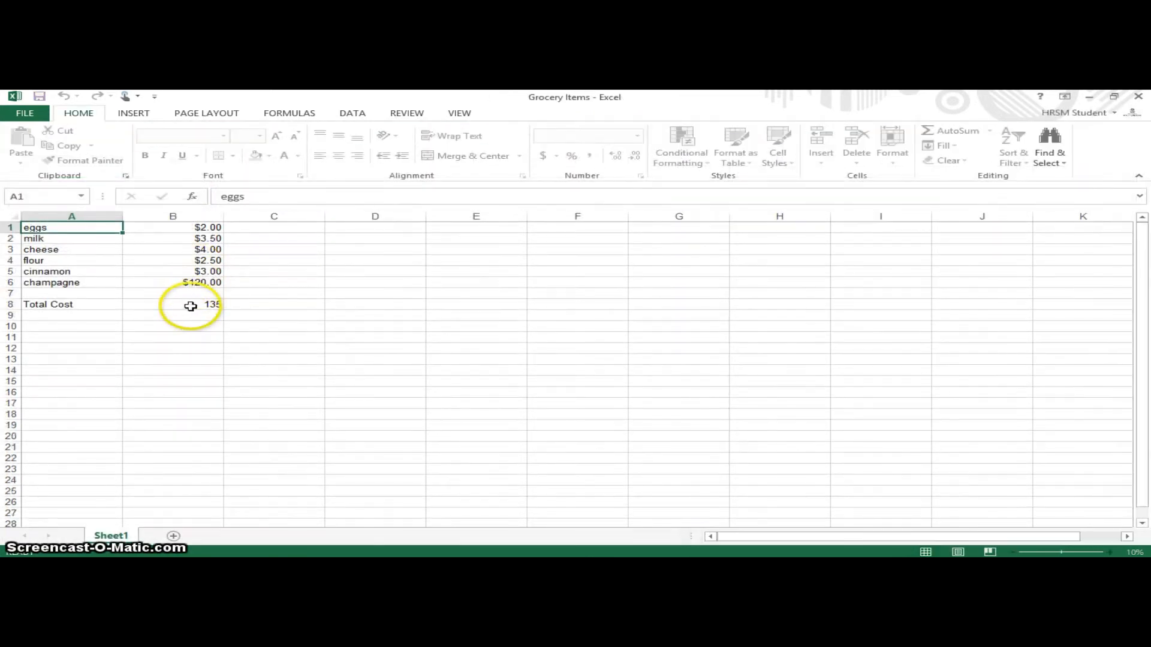
left_click(190, 304)
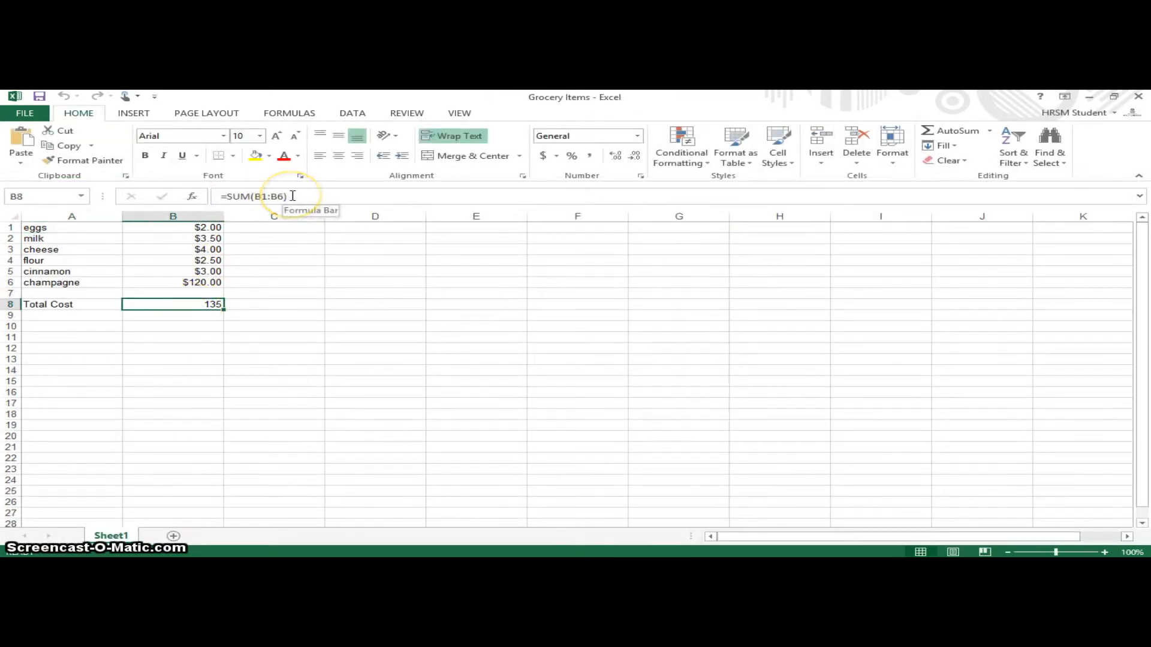
Switch back to the browser, present the Presentation Demo slideshow full screen and advance to the pie chart slide.
key("alt+Tab")
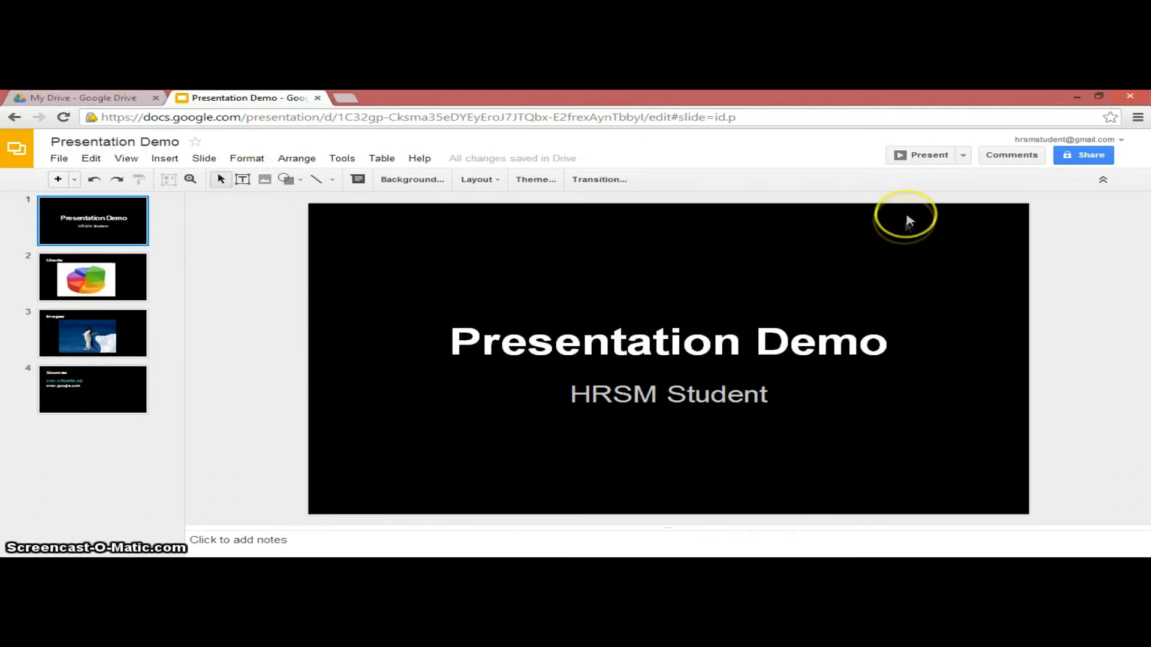
left_click(931, 155)
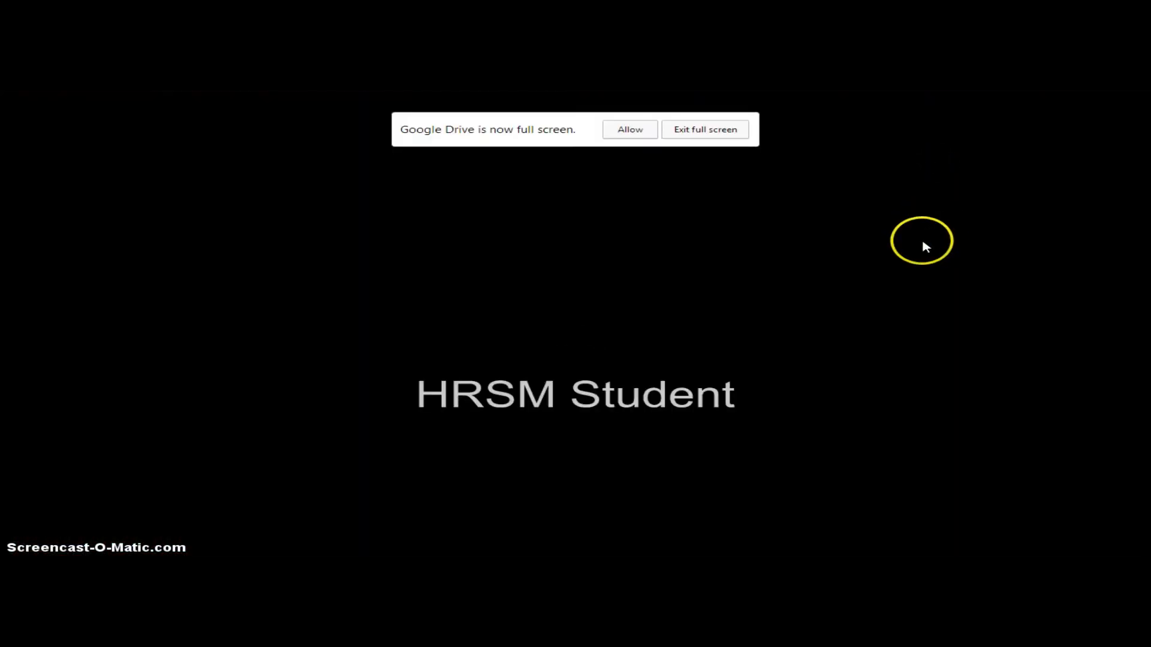
left_click(921, 242)
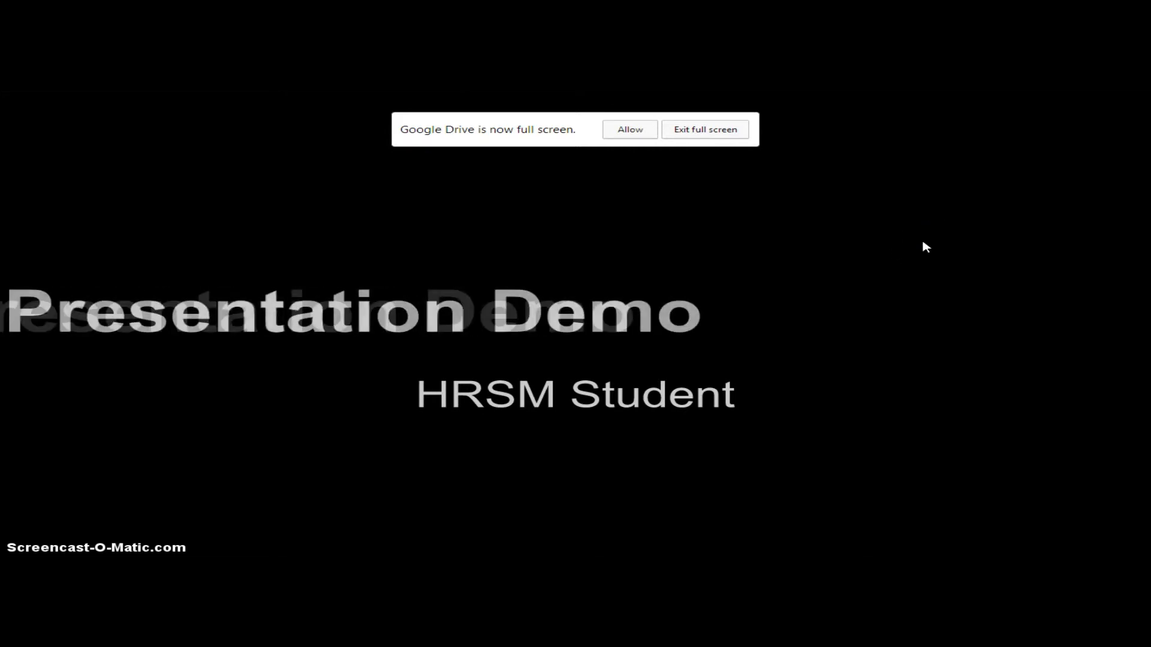
left_click(926, 247)
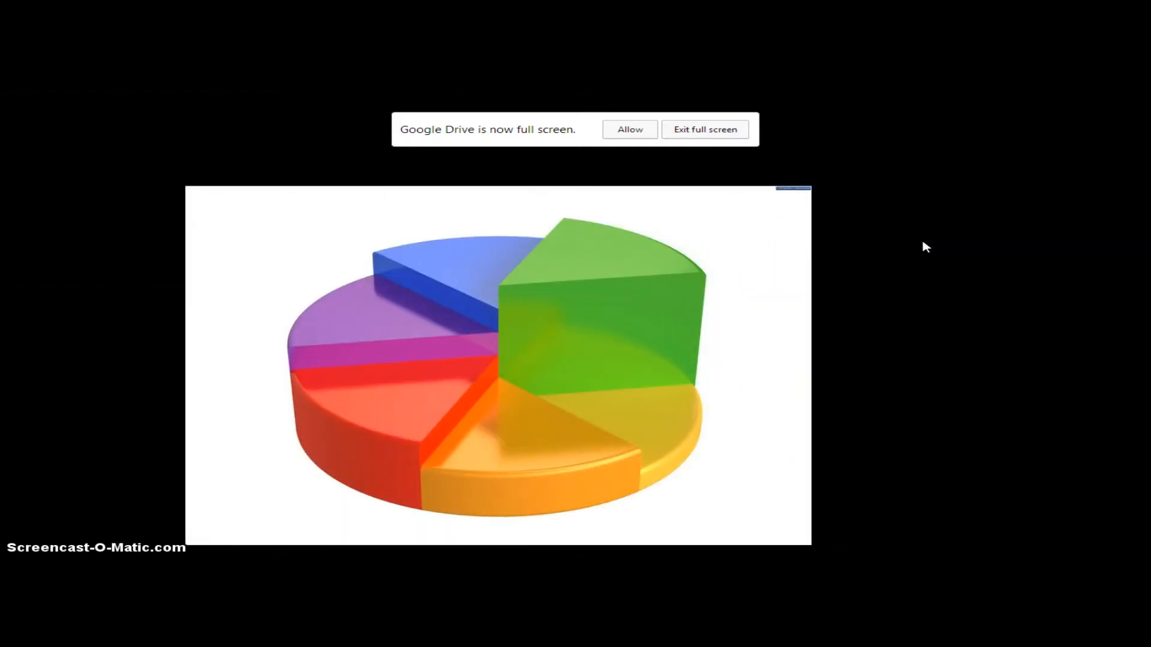